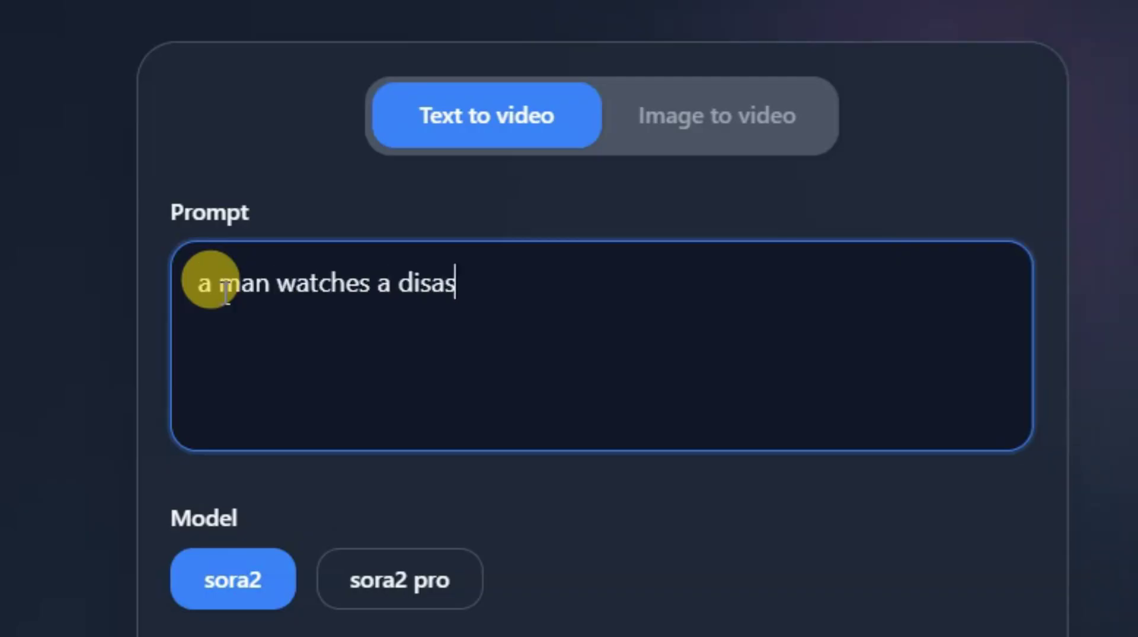
- Type the disaster prompt ending 'storms rage, mountains crack, and people flee in panic'
{"action": "type", "text": "orms rage, mountains crack, and people flee in panic"}
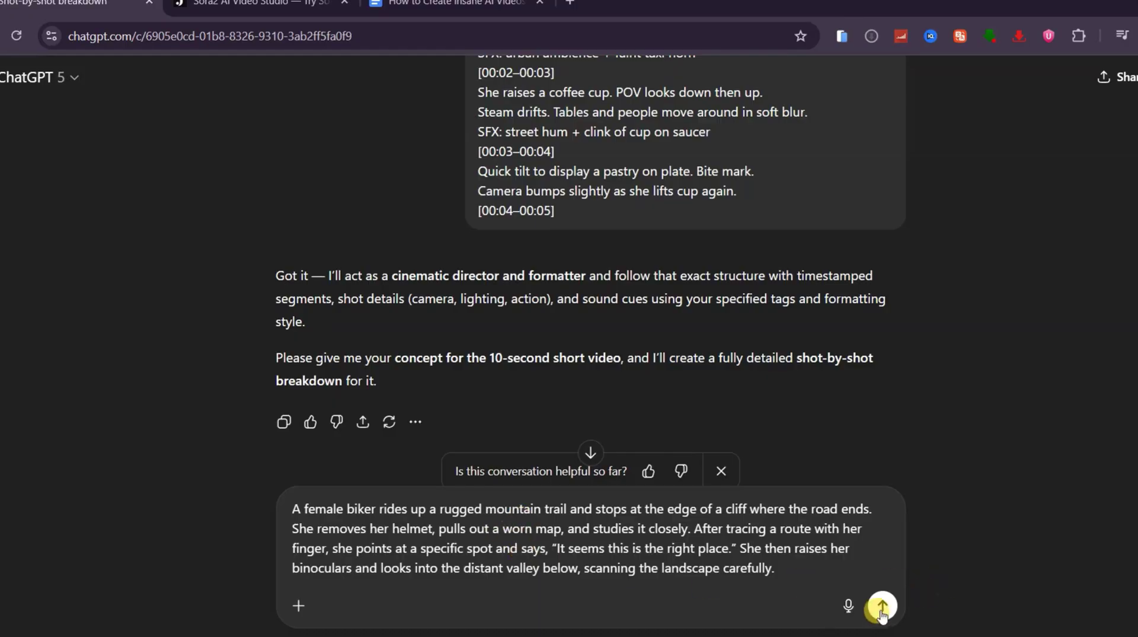
- Send the female biker cliff concept and scroll through the 'The Cliff and the Map' reply
{"action": "left_click", "coordinate": [883, 604]}
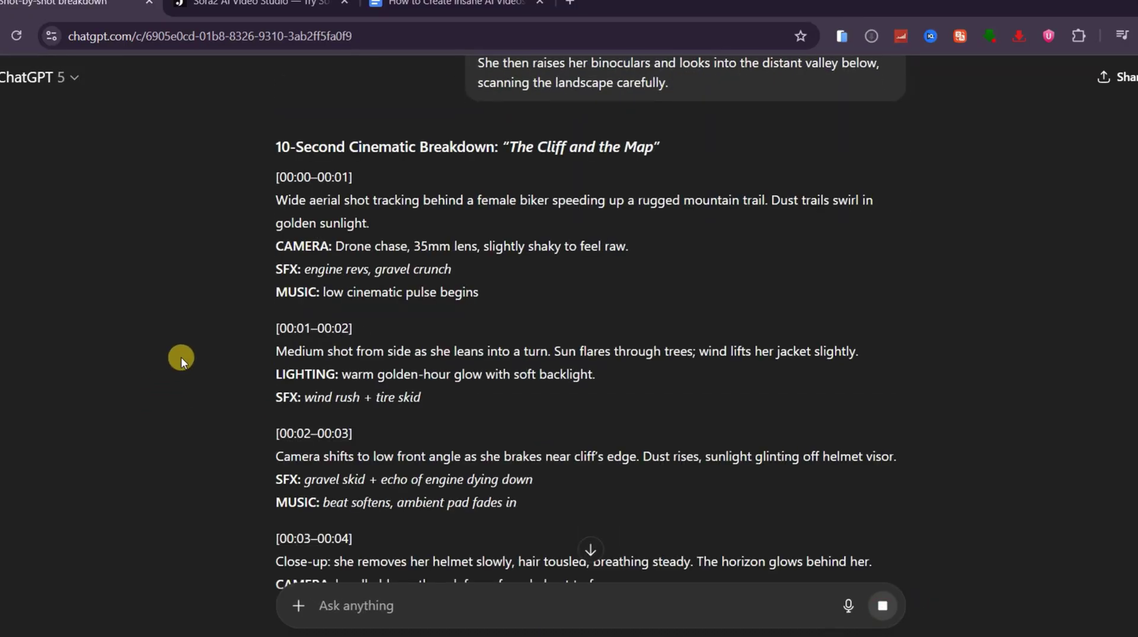
{"action": "scroll", "coordinate": [180, 357], "scroll_direction": "down", "scroll_amount": 7}
{"action": "scroll", "coordinate": [180, 357], "scroll_direction": "down", "scroll_amount": 3}
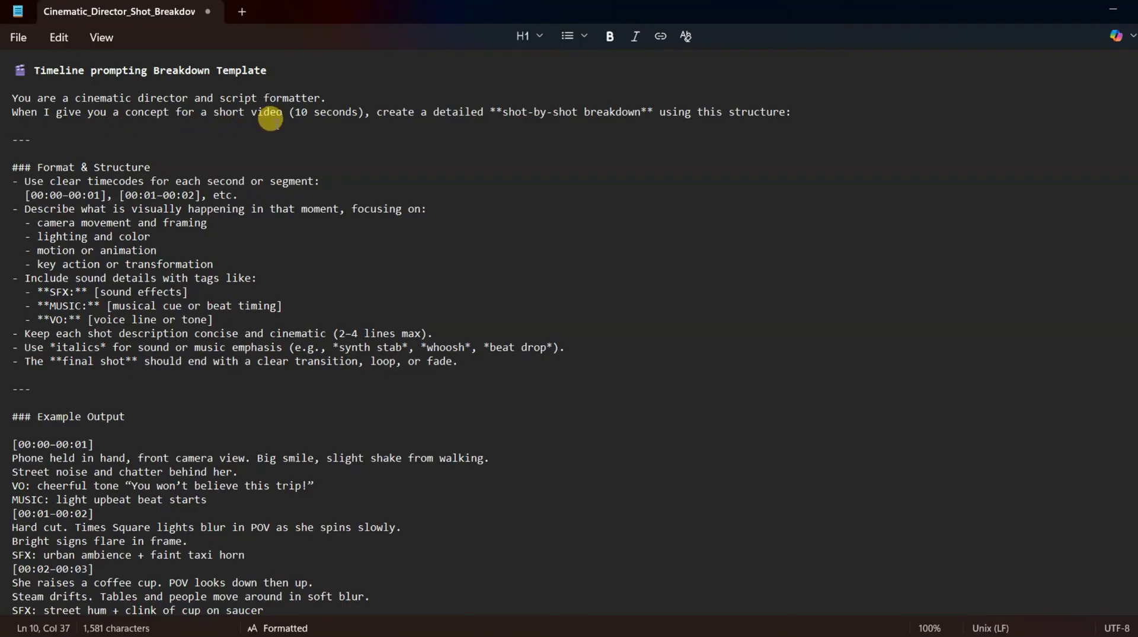
- Review the template's 10-second duration instruction in Notepad
{"action": "left_click_drag", "start_coordinate": [295, 111], "coordinate": [357, 110]}
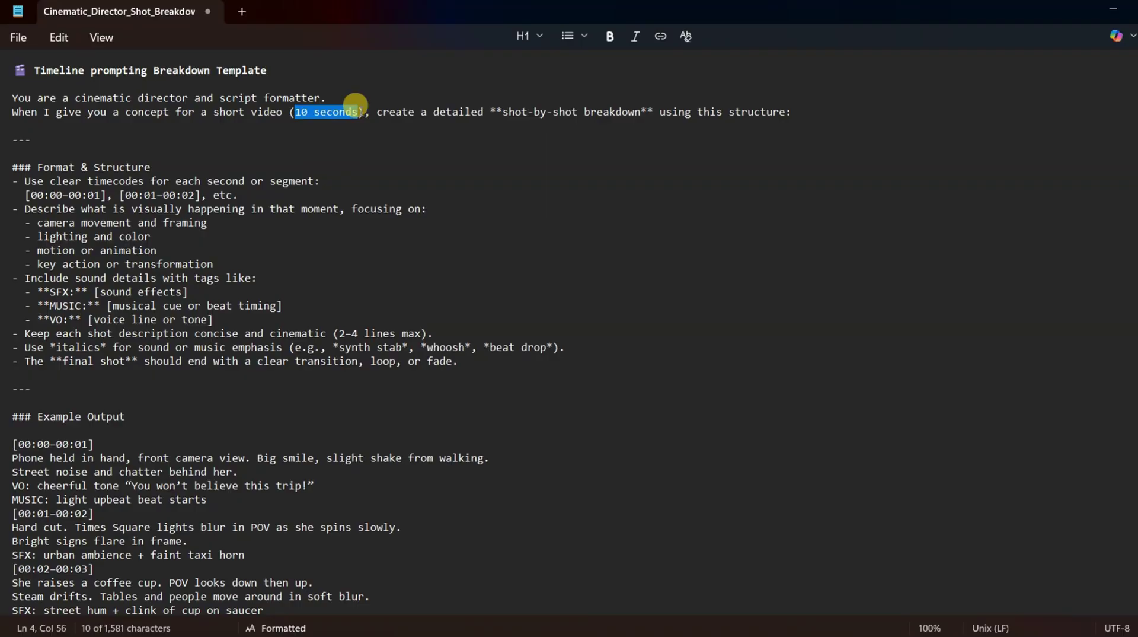
{"action": "left_click", "coordinate": [377, 113]}
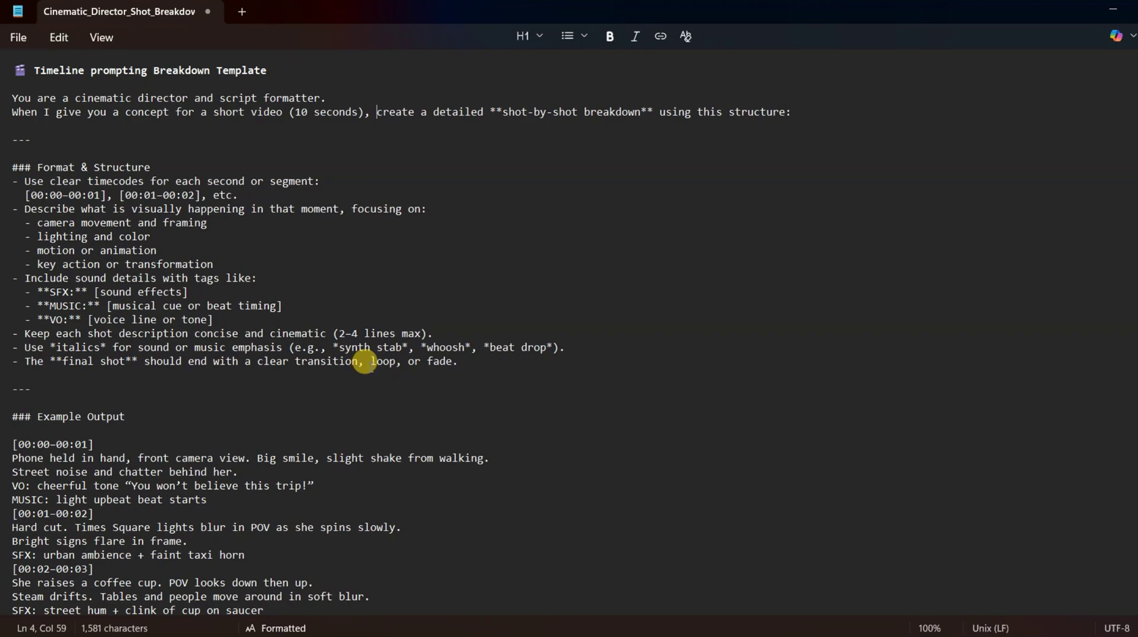
{"action": "scroll", "coordinate": [160, 397], "scroll_direction": "down", "scroll_amount": 2}
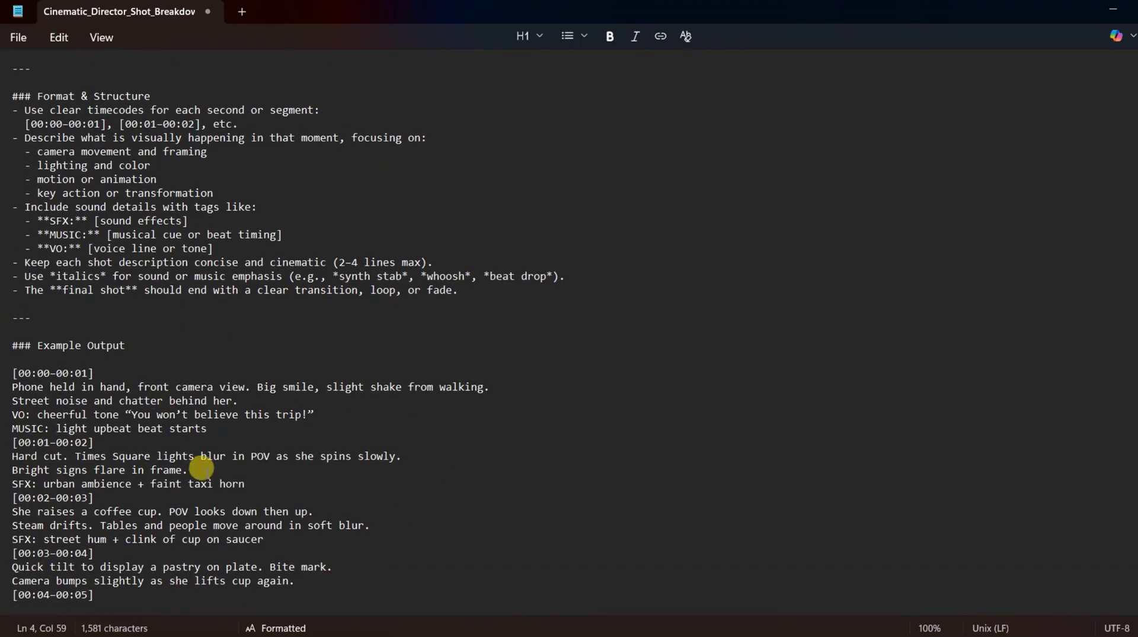
{"action": "scroll", "coordinate": [181, 454], "scroll_direction": "up", "scroll_amount": 2}
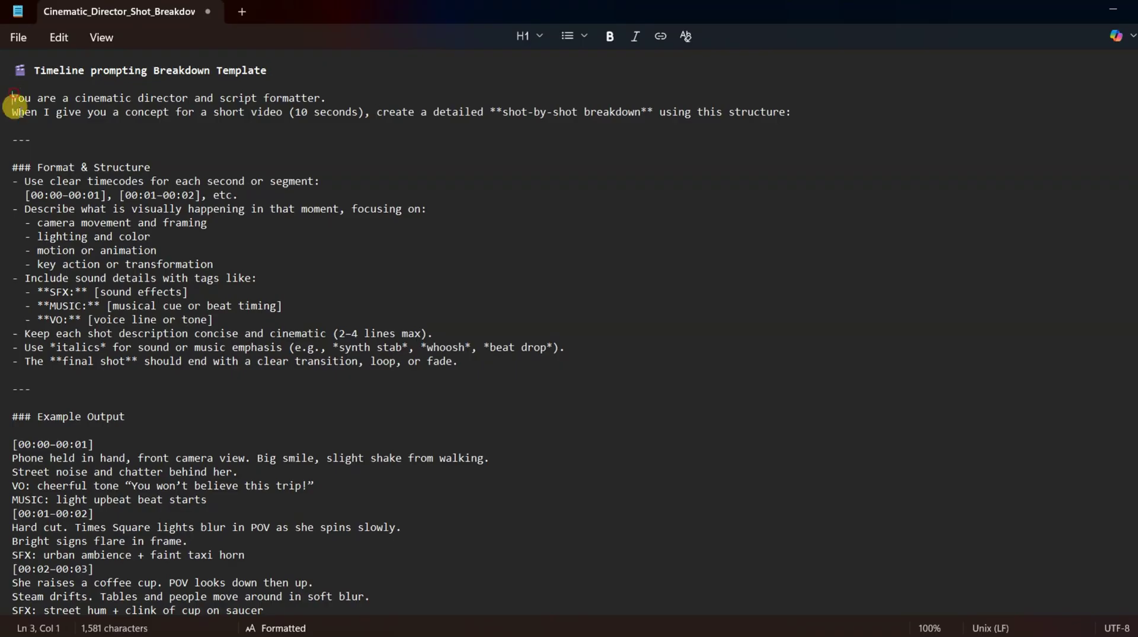
- Copy the whole director template from Notepad into a new ChatGPT chat and send it
{"action": "left_click_drag", "start_coordinate": [14, 106], "coordinate": [380, 627]}
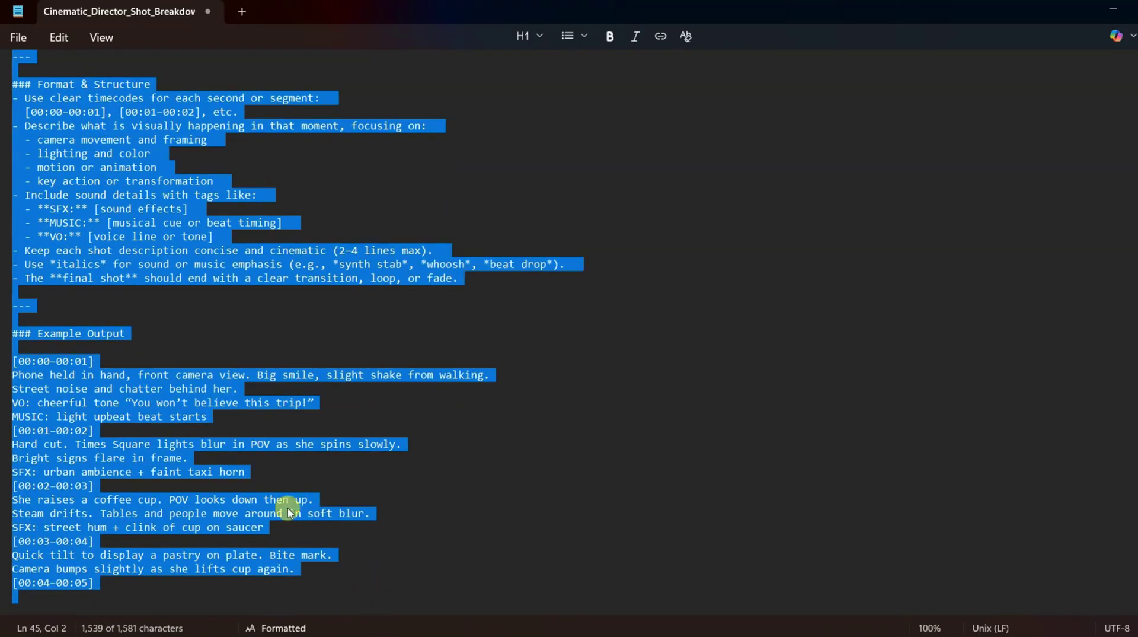
{"action": "right_click", "coordinate": [64, 422]}
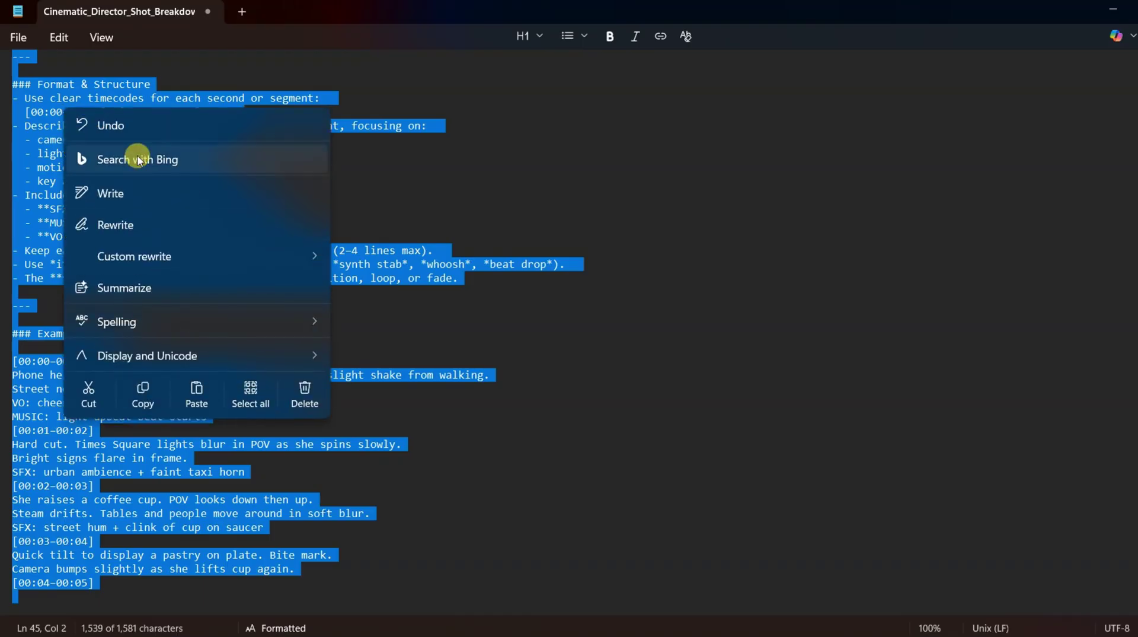
{"action": "left_click", "coordinate": [144, 393]}
{"action": "key", "text": "alt+Tab"}
{"action": "left_click", "coordinate": [399, 327]}
{"action": "key", "text": "ctrl+v"}
{"action": "scroll", "coordinate": [399, 327], "scroll_direction": "up", "scroll_amount": 15}
{"action": "left_click", "coordinate": [905, 526]}
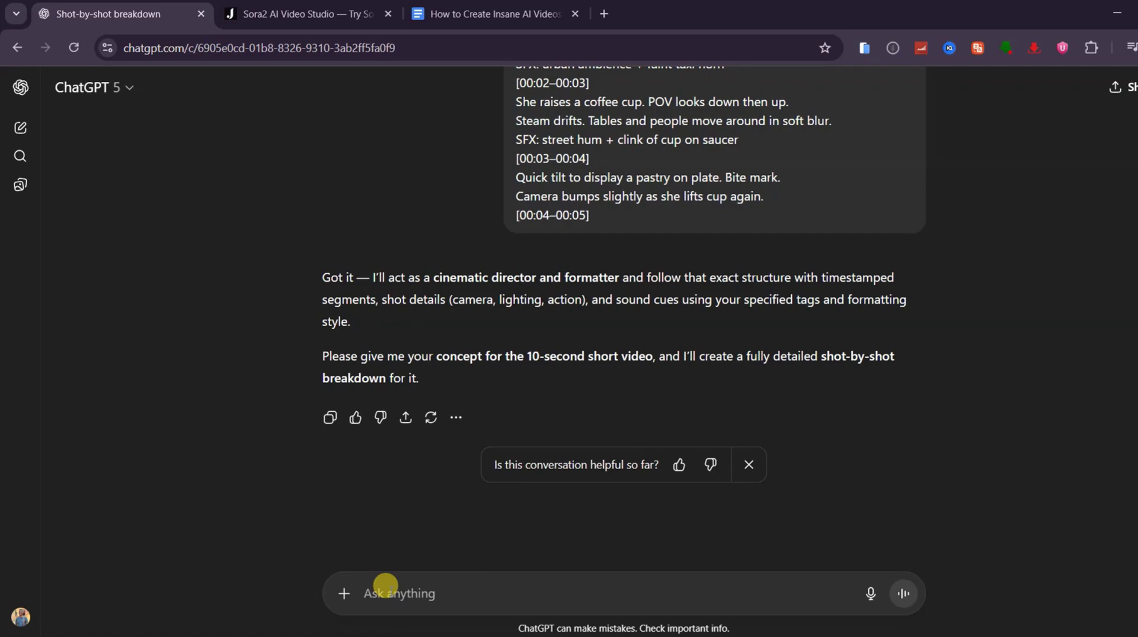
- Switch to the Sora2 AI Video Studio page on jxp.com
{"action": "left_click", "coordinate": [314, 14]}
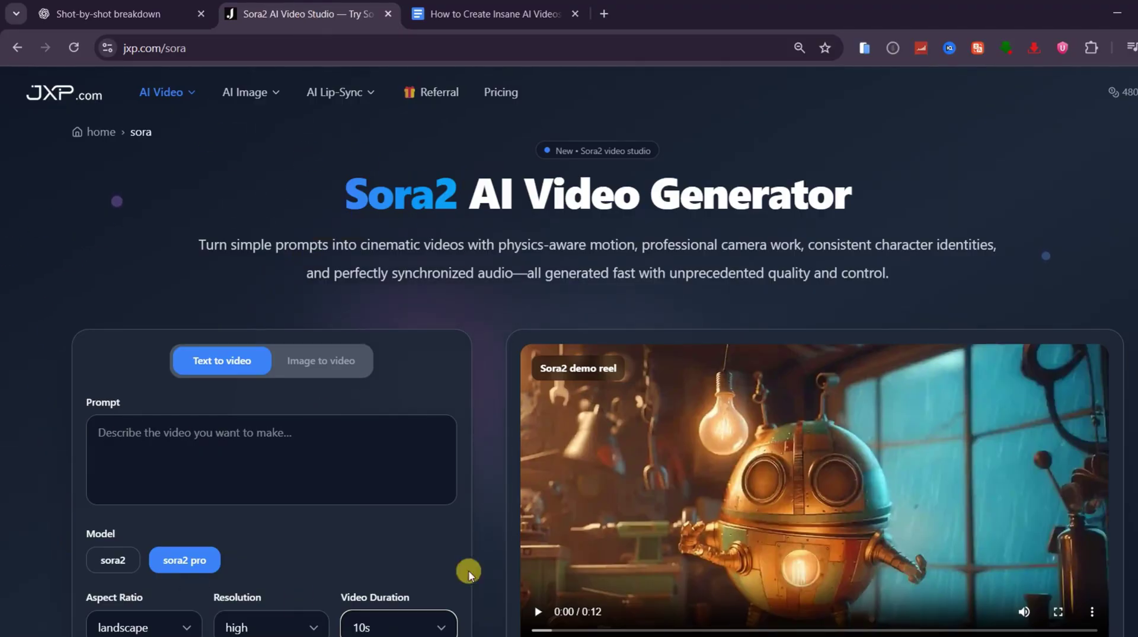
{"action": "scroll", "coordinate": [21, 415], "scroll_direction": "down", "scroll_amount": 1}
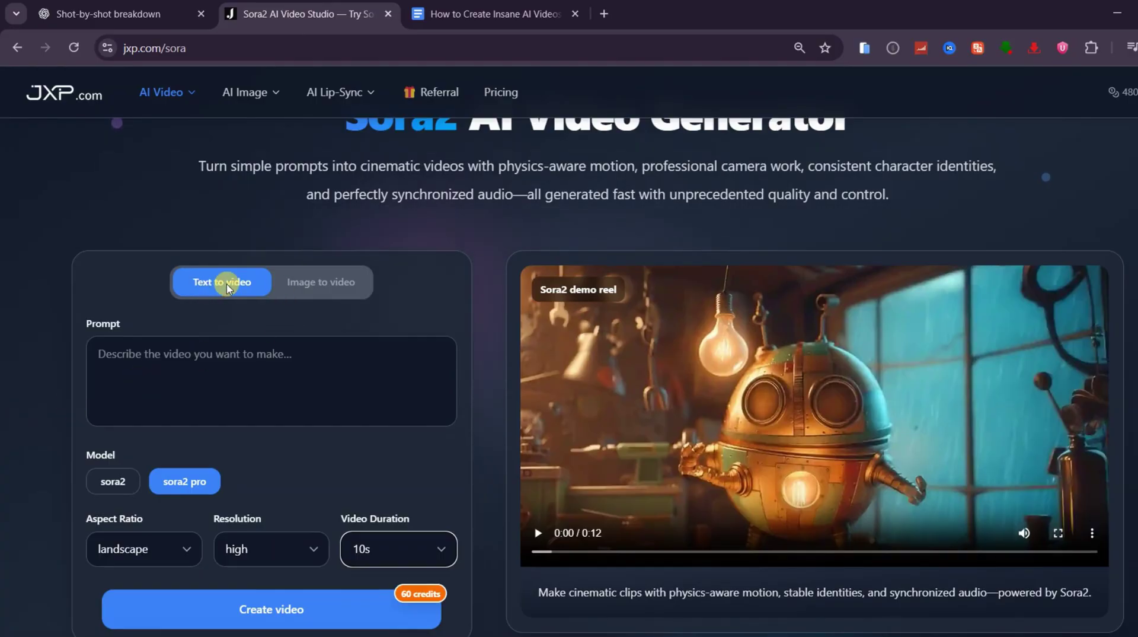
{"action": "left_click", "coordinate": [349, 287]}
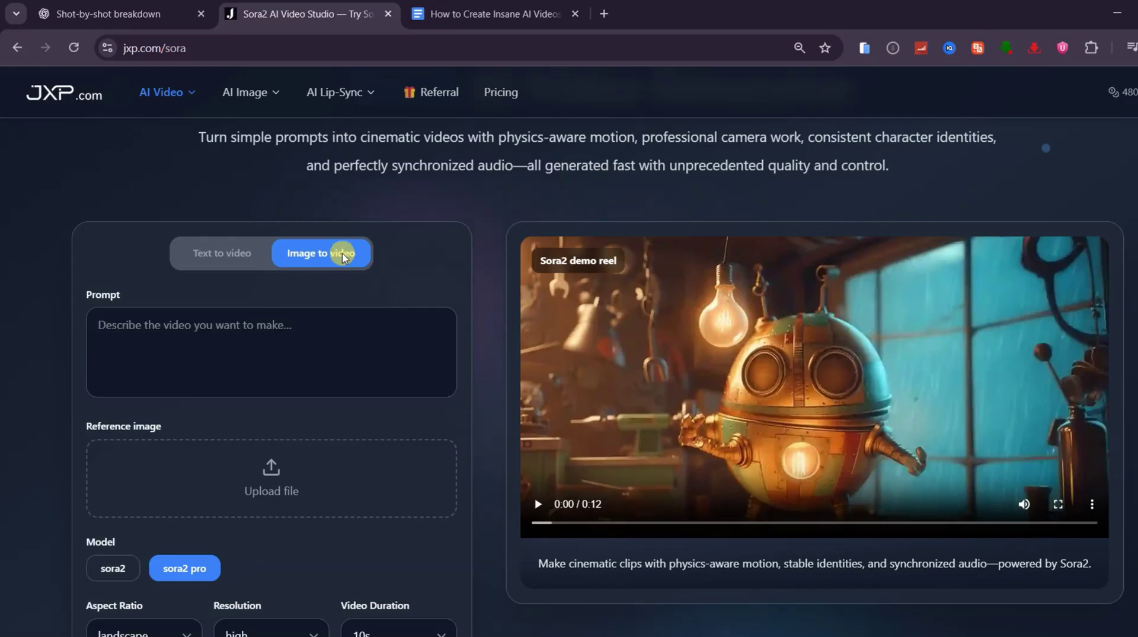
{"action": "left_click", "coordinate": [205, 253]}
{"action": "scroll", "coordinate": [230, 280], "scroll_direction": "down", "scroll_amount": 1}
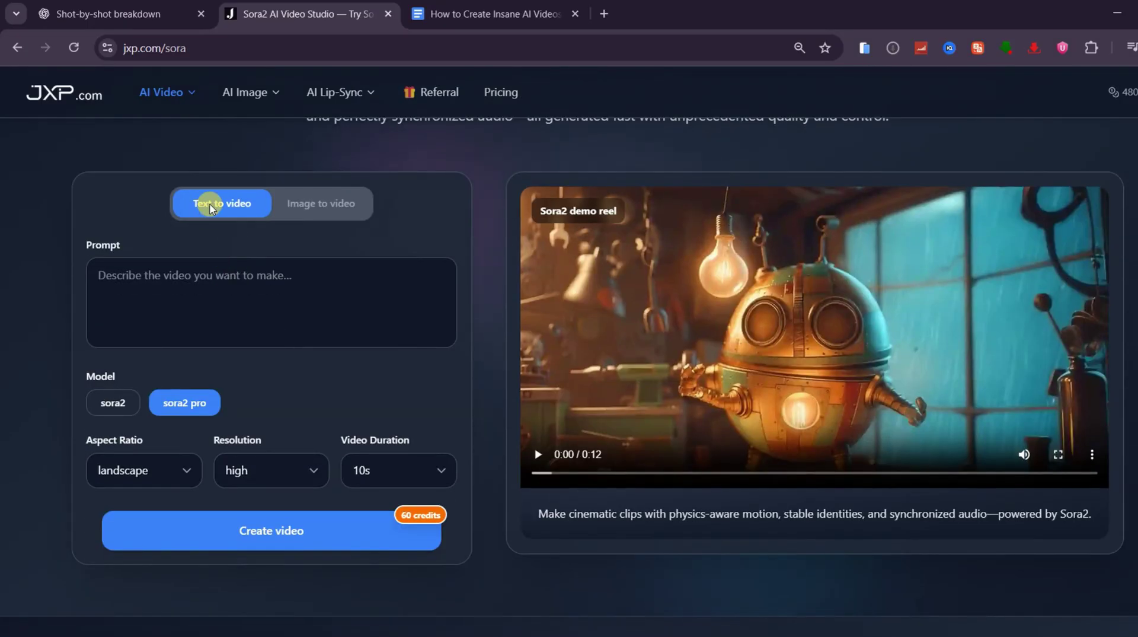
{"action": "scroll", "coordinate": [211, 207], "scroll_direction": "down", "scroll_amount": 1}
{"action": "left_click", "coordinate": [110, 326]}
{"action": "left_click", "coordinate": [181, 324]}
{"action": "left_click", "coordinate": [115, 327]}
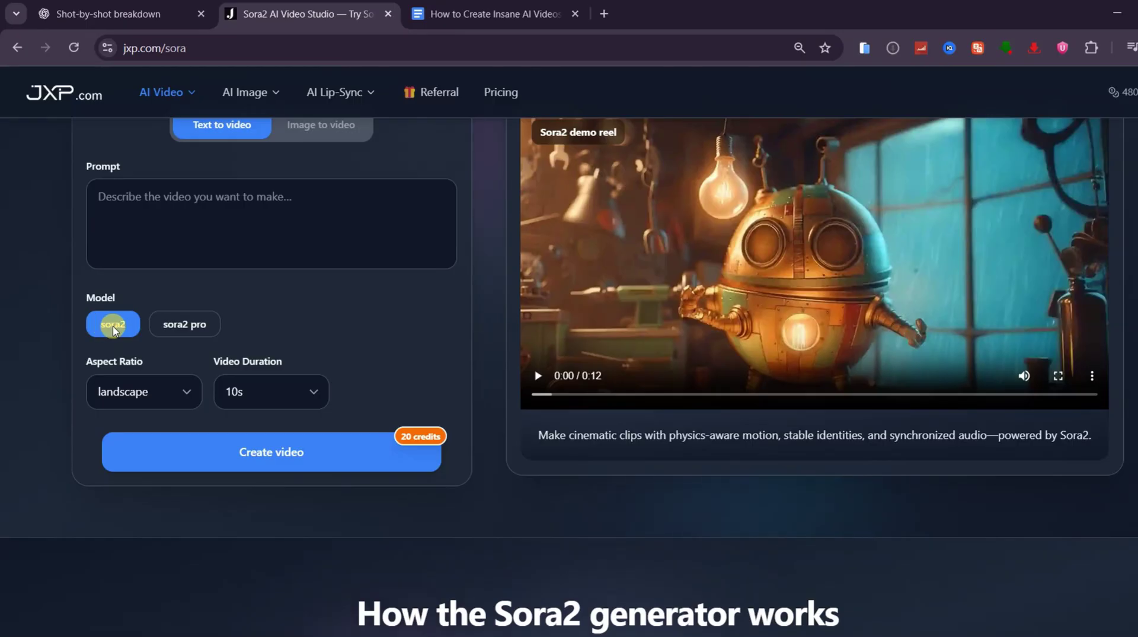
{"action": "left_click", "coordinate": [315, 393]}
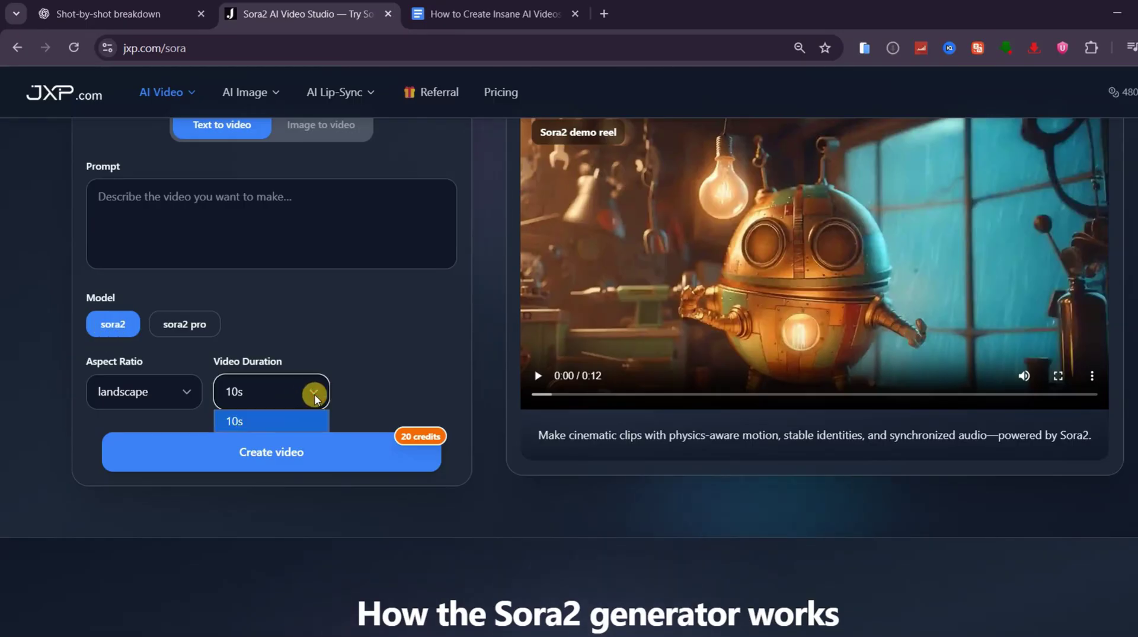
{"action": "left_click", "coordinate": [244, 422]}
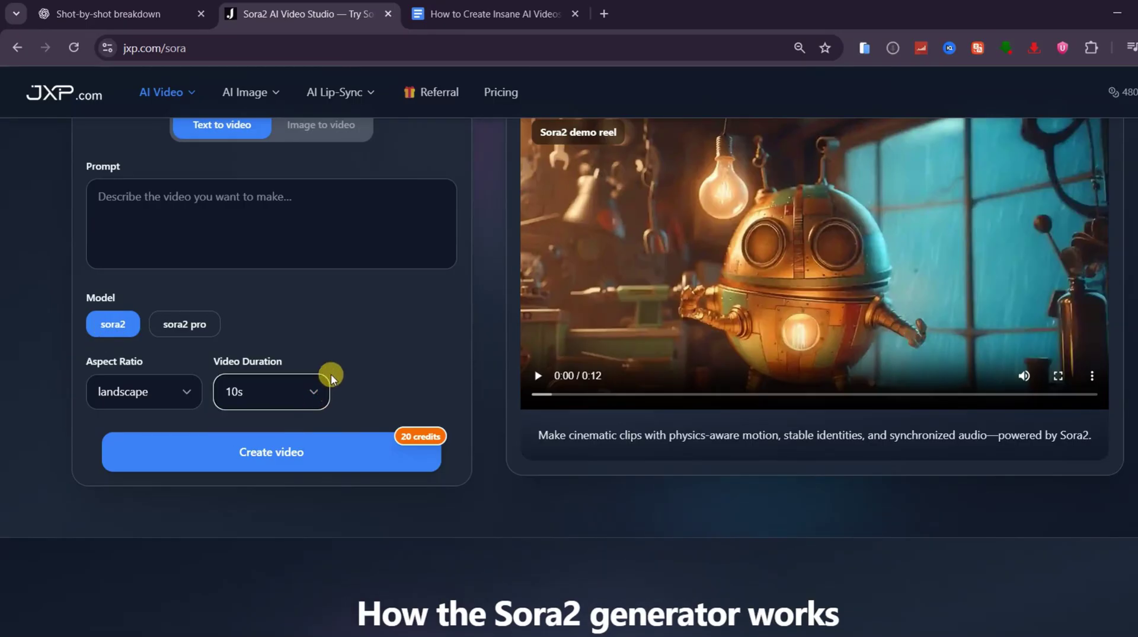
{"action": "left_click", "coordinate": [186, 330]}
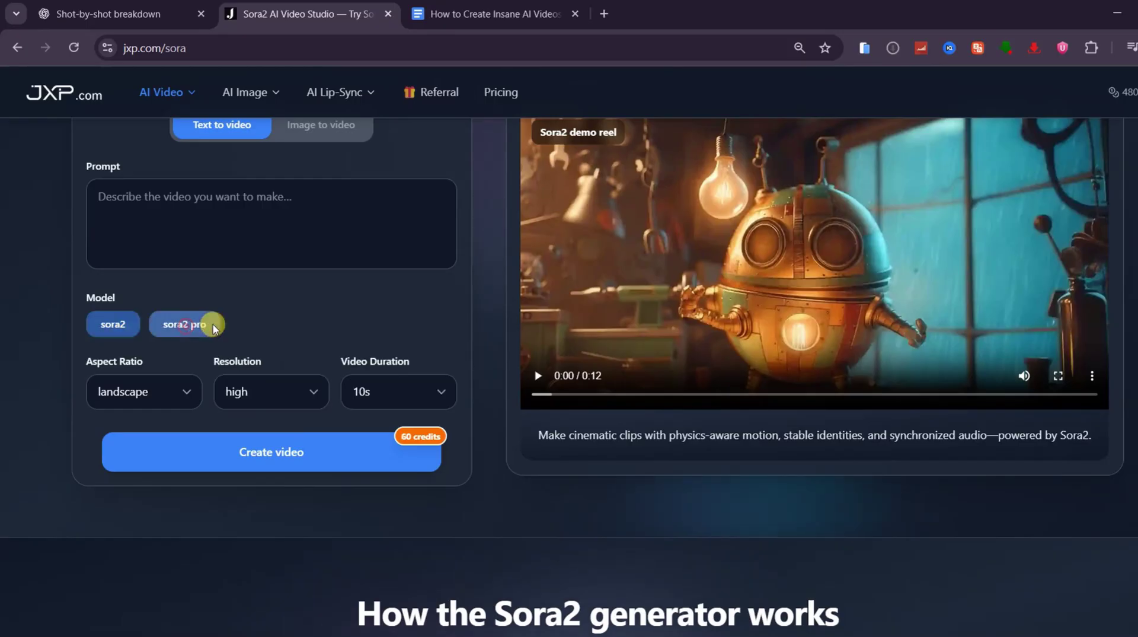
{"action": "left_click", "coordinate": [316, 393]}
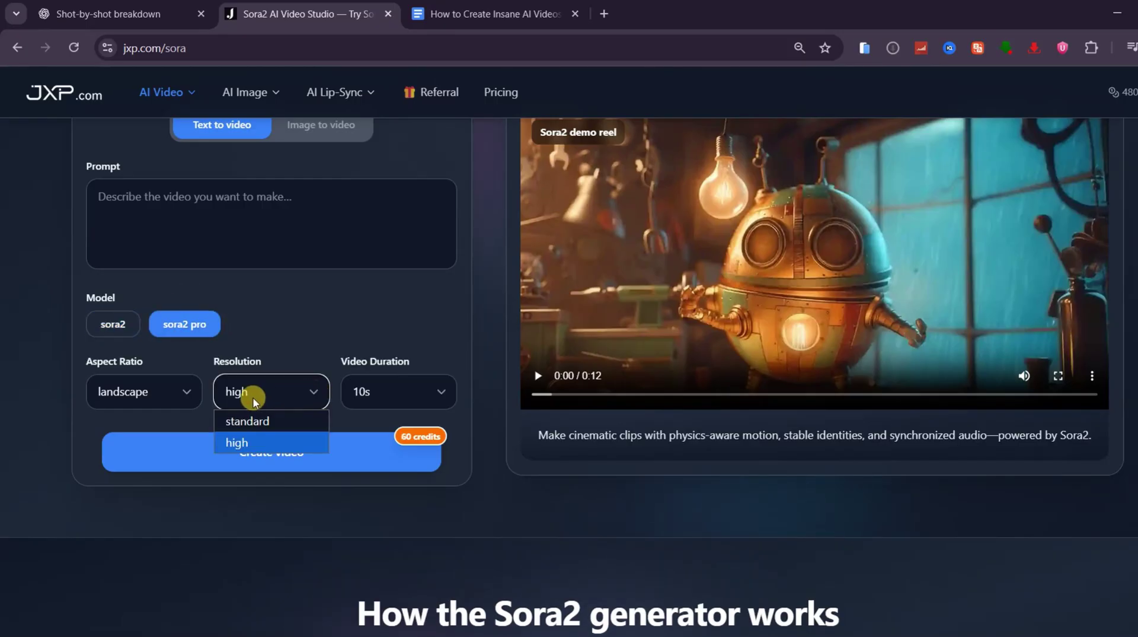
{"action": "left_click", "coordinate": [252, 440]}
{"action": "left_click", "coordinate": [441, 391]}
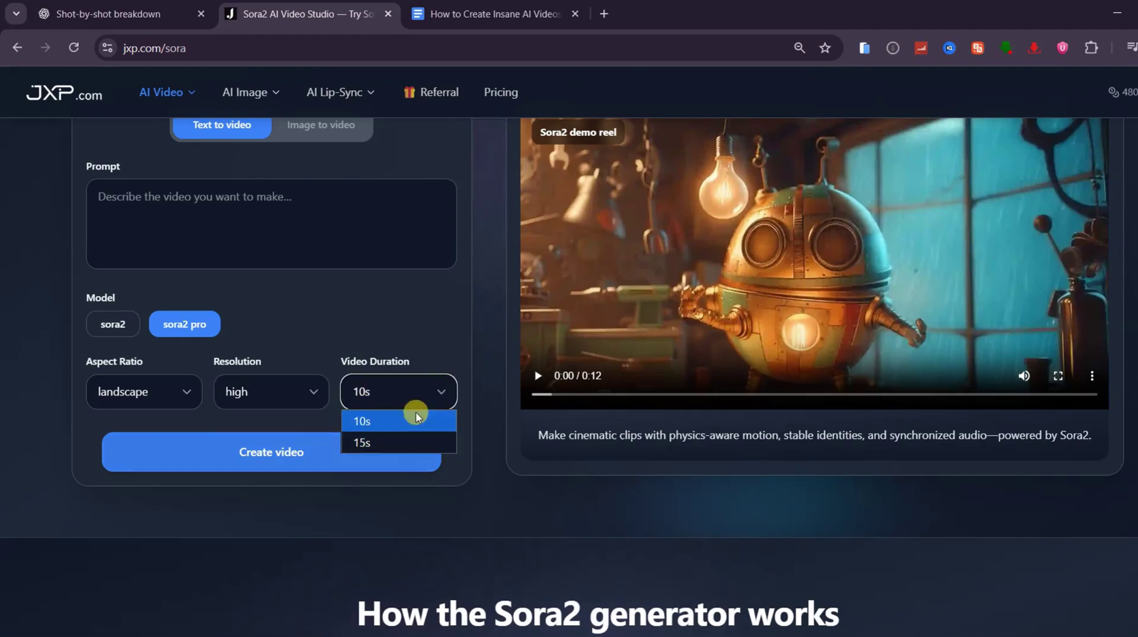
{"action": "left_click", "coordinate": [440, 392]}
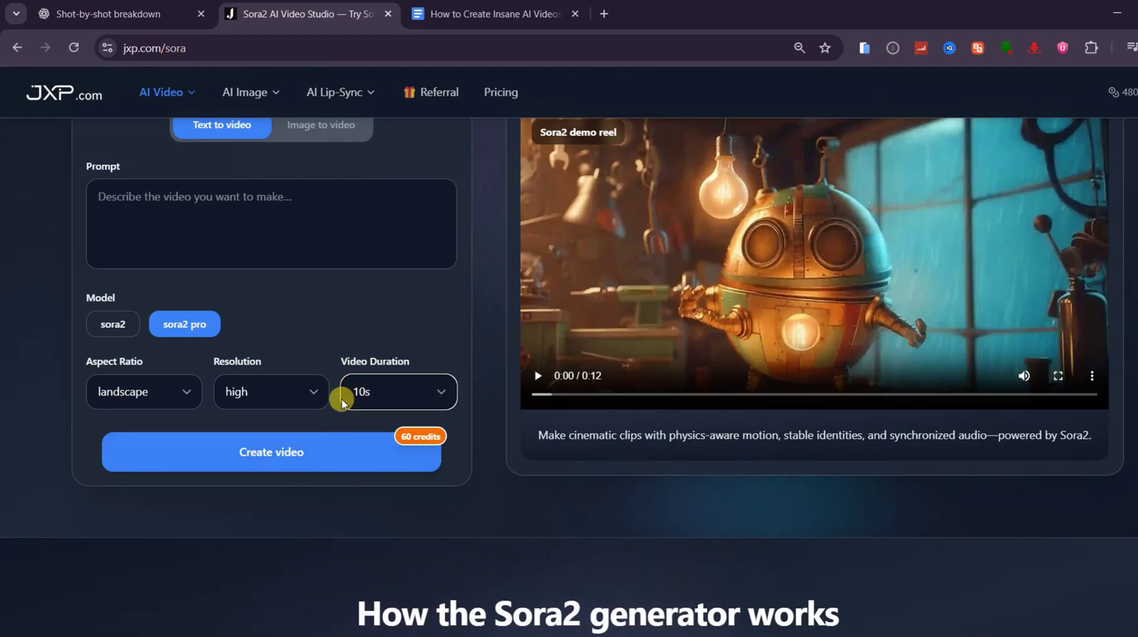
- Copy the Prompt 1 biker paragraph from the prompts document into ChatGPT and send it
{"action": "key", "text": "ctrl+Tab"}
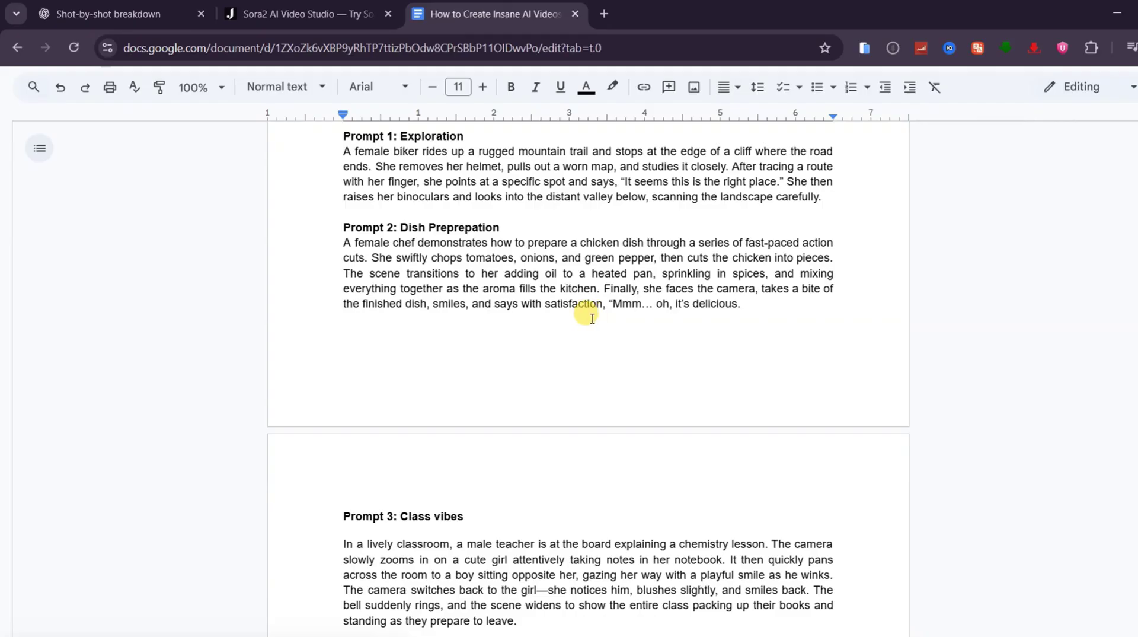
{"action": "left_click_drag", "start_coordinate": [344, 152], "coordinate": [831, 205]}
{"action": "key", "text": "ctrl+c"}
{"action": "key", "text": "ctrl+Tab"}
{"action": "key", "text": "ctrl+v"}
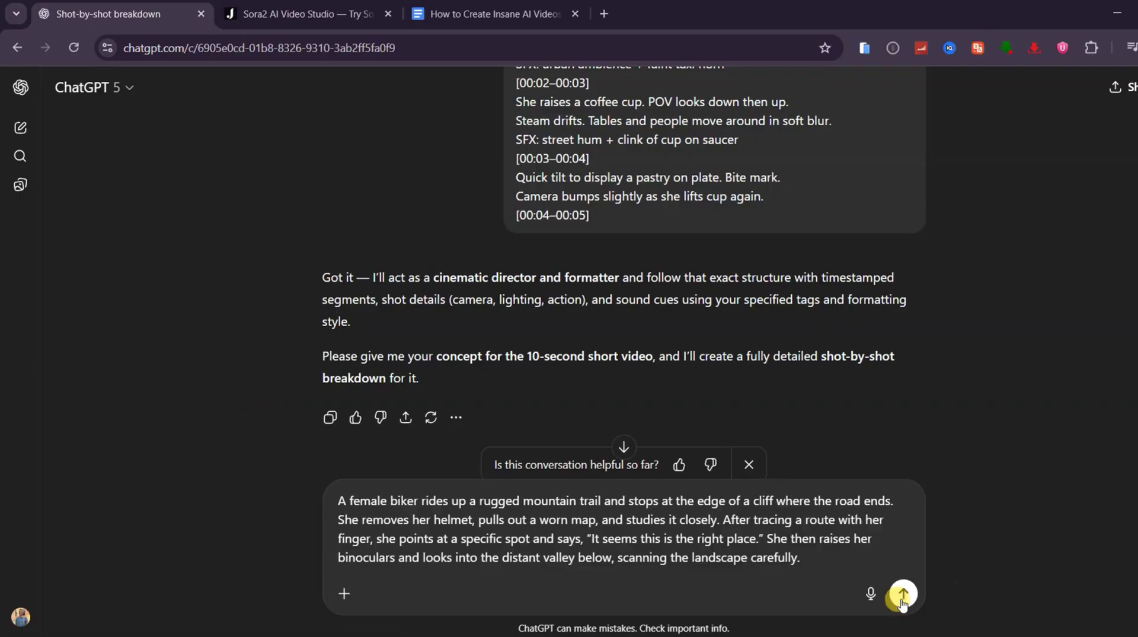
{"action": "left_click", "coordinate": [902, 593]}
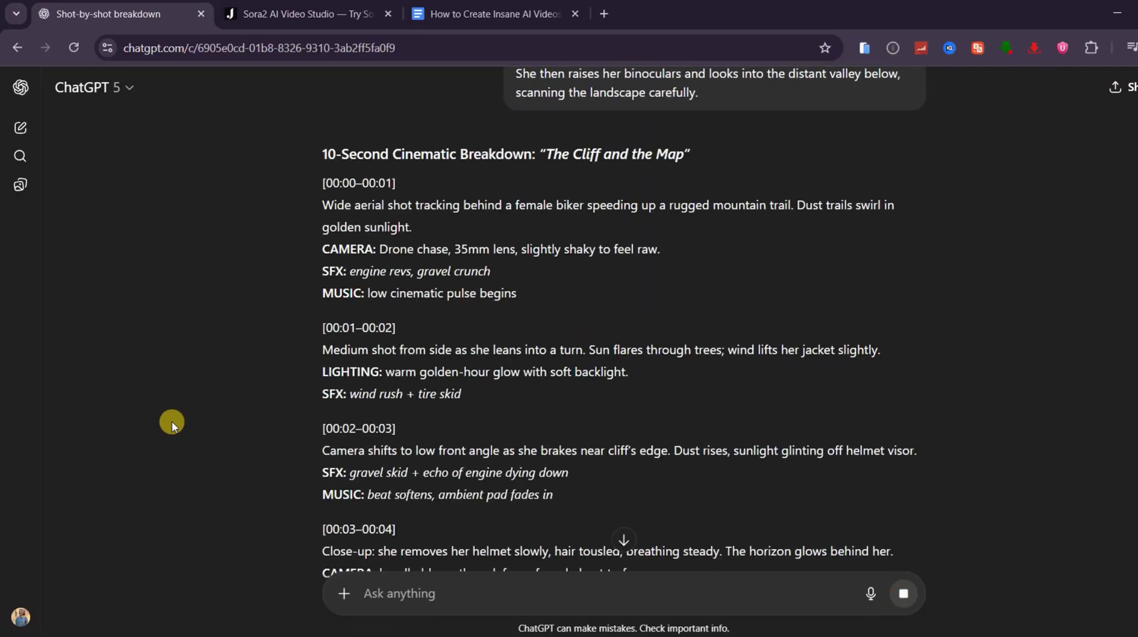
- Select ChatGPT's 'The Cliff and the Map' shot-by-shot breakdown reply
{"action": "scroll", "coordinate": [231, 355], "scroll_direction": "up", "scroll_amount": 5}
{"action": "scroll", "coordinate": [267, 265], "scroll_direction": "up", "scroll_amount": 2}
{"action": "scroll", "coordinate": [311, 474], "scroll_direction": "down", "scroll_amount": 7}
{"action": "scroll", "coordinate": [314, 356], "scroll_direction": "up", "scroll_amount": 10}
{"action": "left_click_drag", "start_coordinate": [320, 256], "coordinate": [653, 473]}
- Paste the biker breakdown into the Sora2 prompt, keep landscape aspect ratio, and create the video
{"action": "key", "text": "ctrl+c"}
{"action": "key", "text": "ctrl+Tab"}
{"action": "left_click", "coordinate": [102, 279]}
{"action": "key", "text": "ctrl+v"}
{"action": "scroll", "coordinate": [156, 297], "scroll_direction": "up", "scroll_amount": 10}
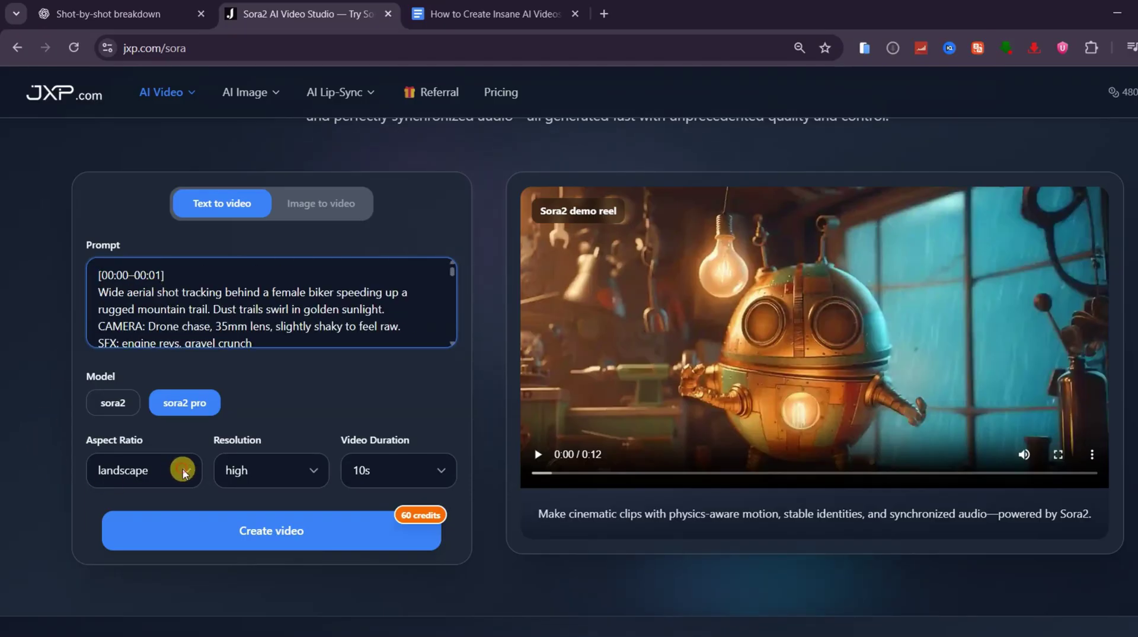
{"action": "left_click", "coordinate": [158, 473]}
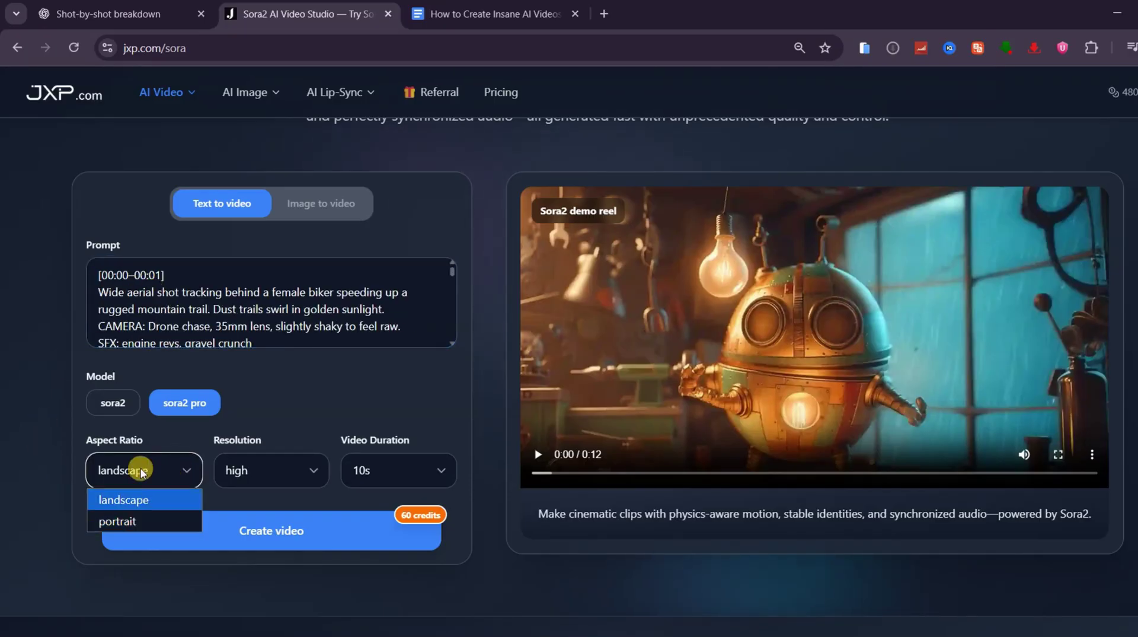
{"action": "left_click", "coordinate": [139, 500]}
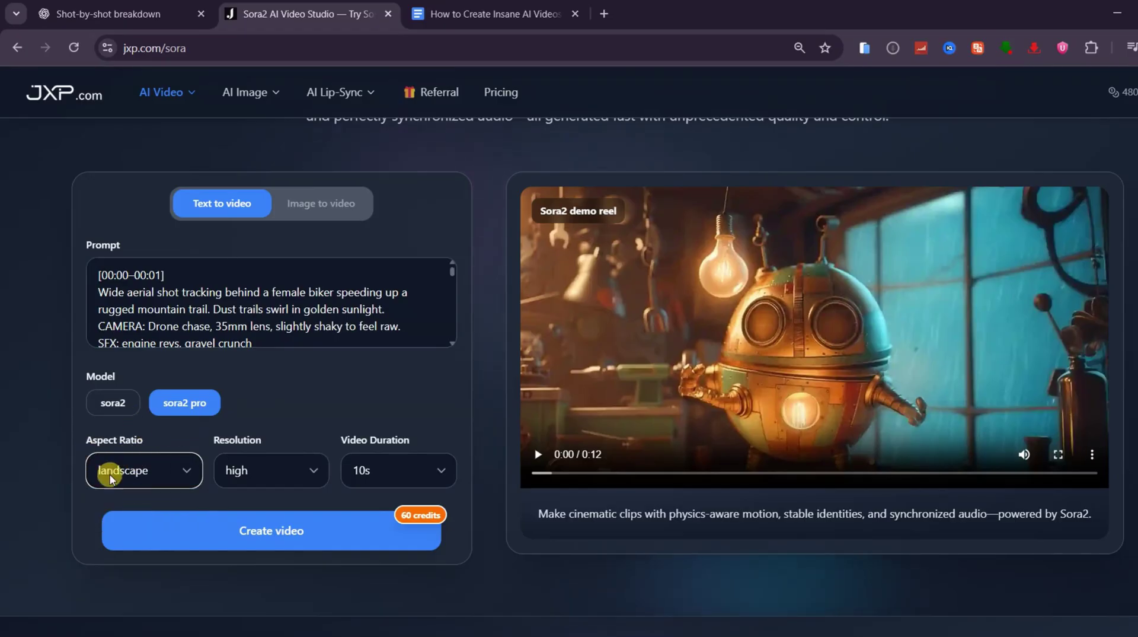
{"action": "left_click", "coordinate": [255, 532]}
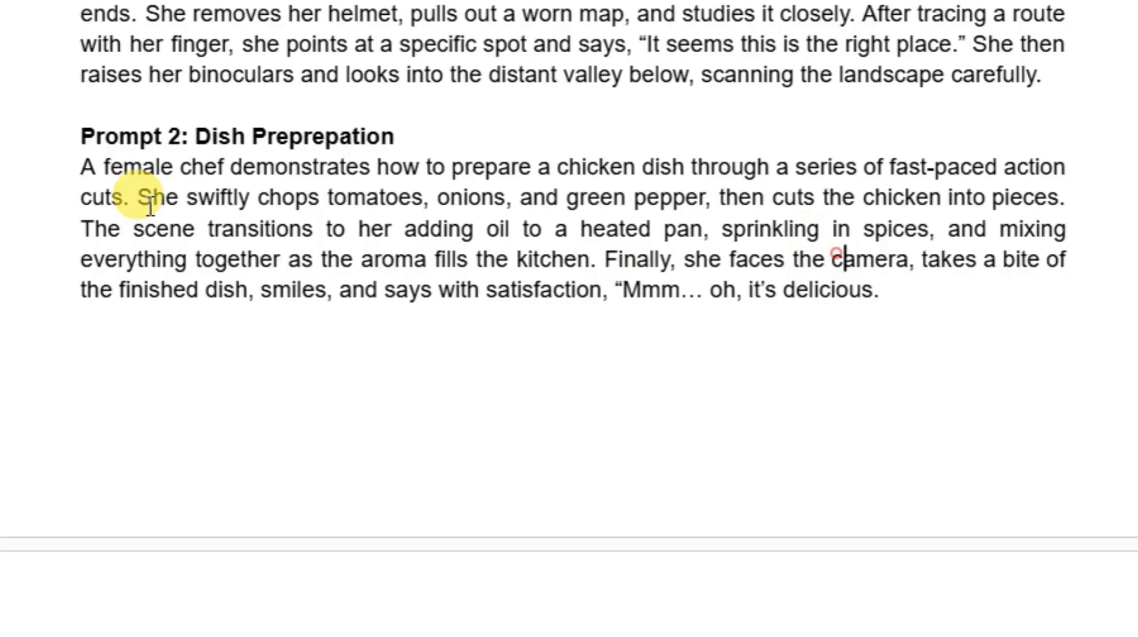
- Copy the Prompt 2 dish paragraph, then replace the Sora2 prompt with 'The Perfect Bite' breakdown
{"action": "left_click_drag", "start_coordinate": [67, 166], "coordinate": [954, 272]}
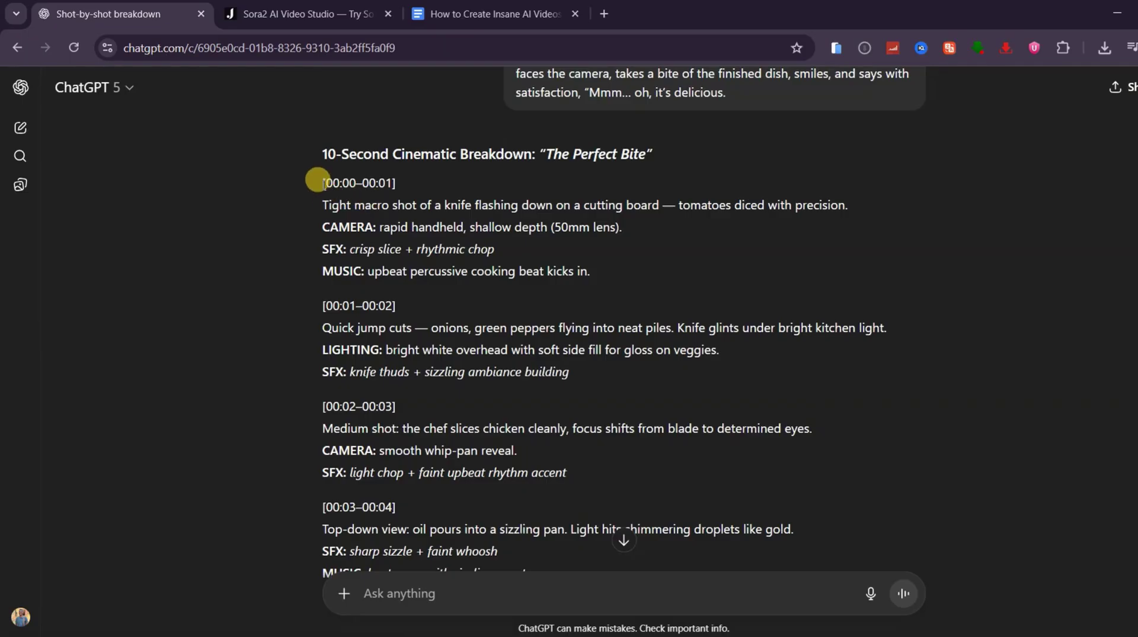
{"action": "left_click_drag", "start_coordinate": [323, 182], "coordinate": [643, 421]}
{"action": "right_click", "coordinate": [386, 393]}
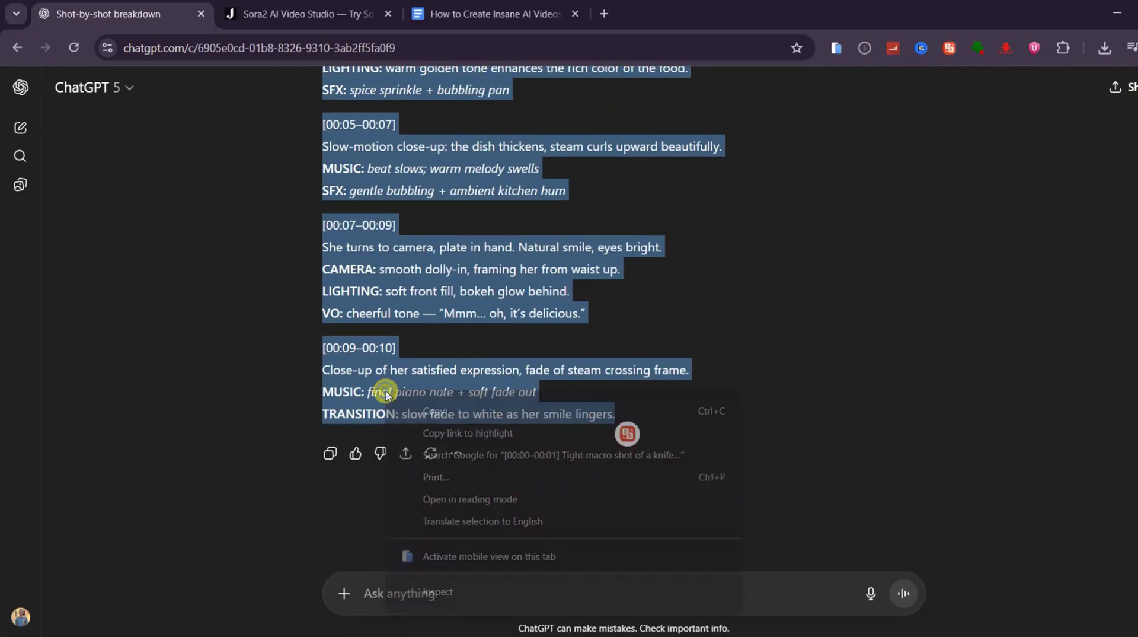
{"action": "left_click", "coordinate": [436, 410]}
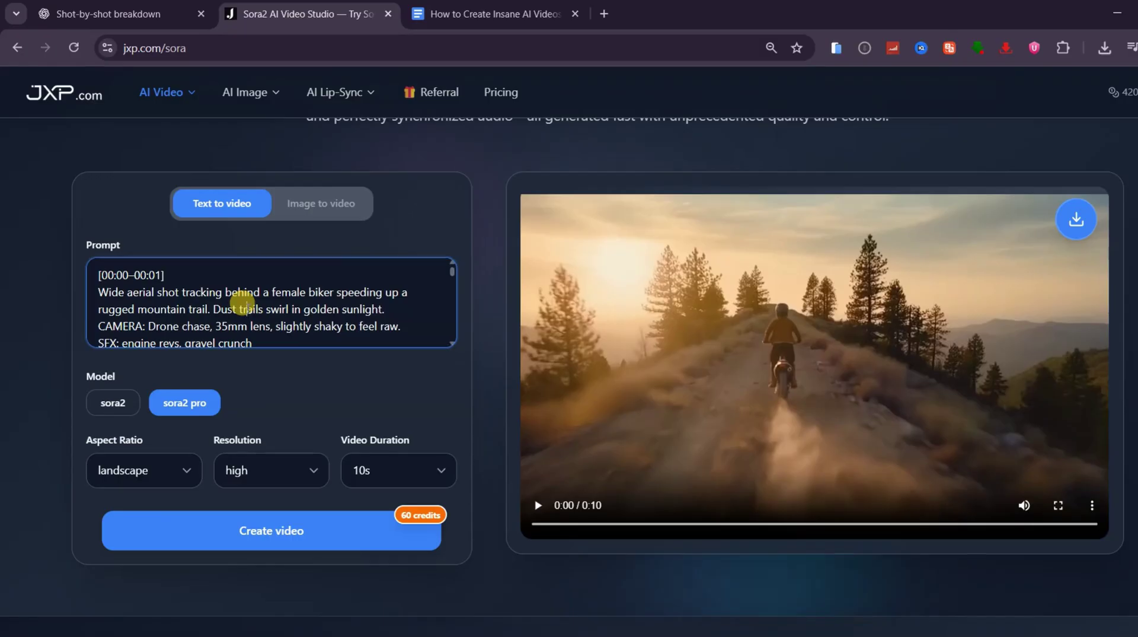
{"action": "left_click", "coordinate": [242, 304]}
{"action": "key", "text": "ctrl+a"}
{"action": "key", "text": "ctrl+v"}
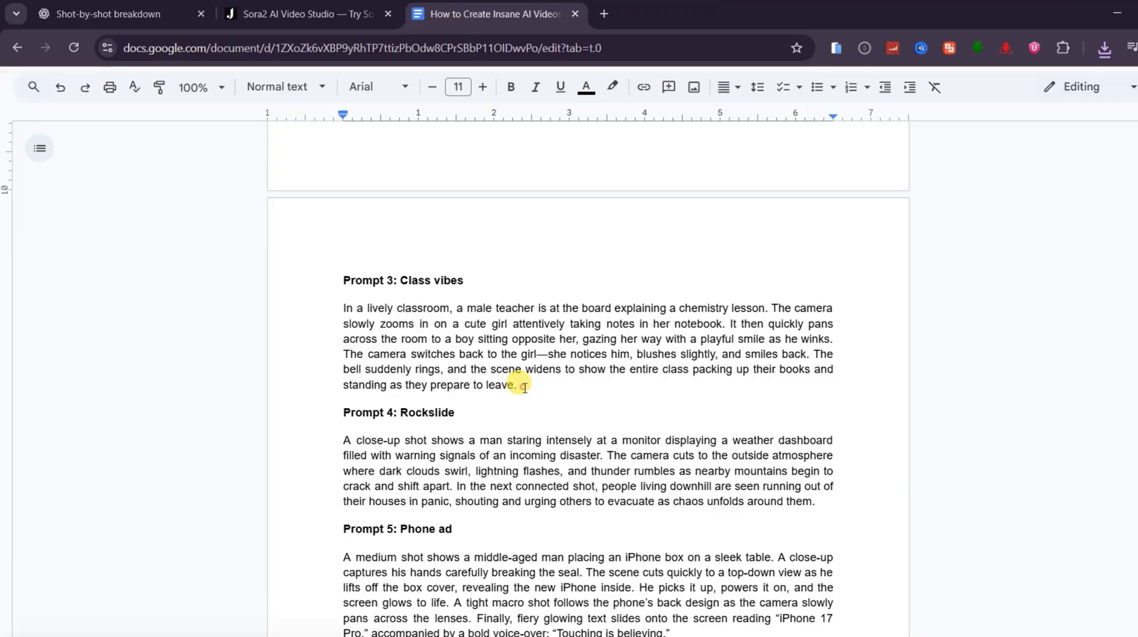
- Select the Prompt 3 classroom paragraph in the prompts document
{"action": "left_click_drag", "start_coordinate": [517, 385], "coordinate": [335, 311]}
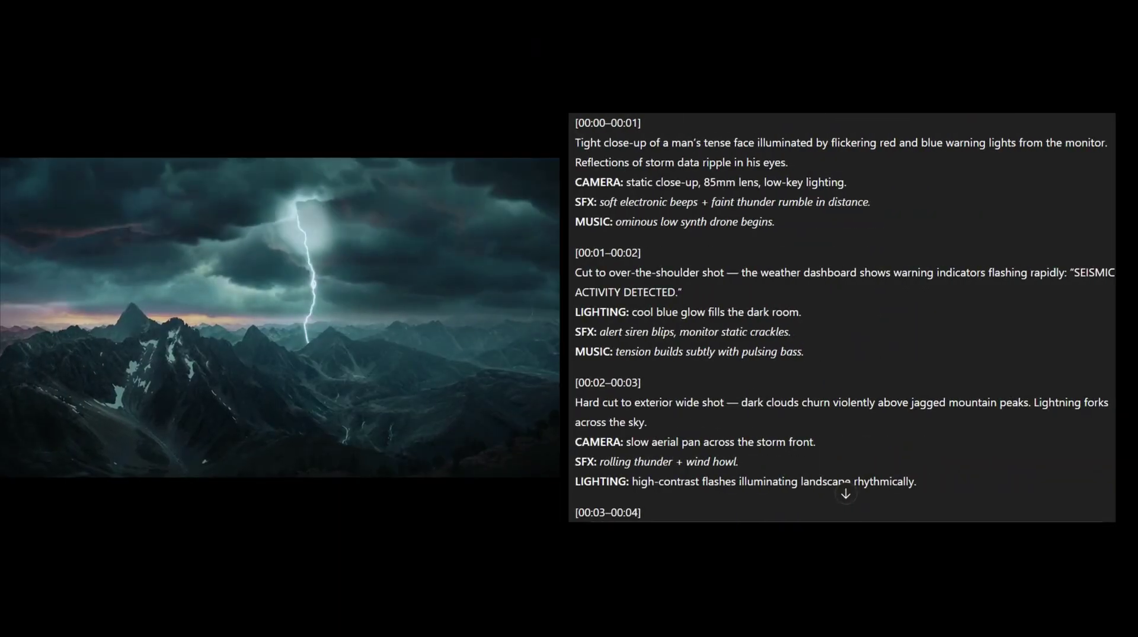
- Highlight the opening [00:00–00:01] shot description in the Rockslide script
{"action": "left_click_drag", "start_coordinate": [576, 122], "coordinate": [698, 132]}
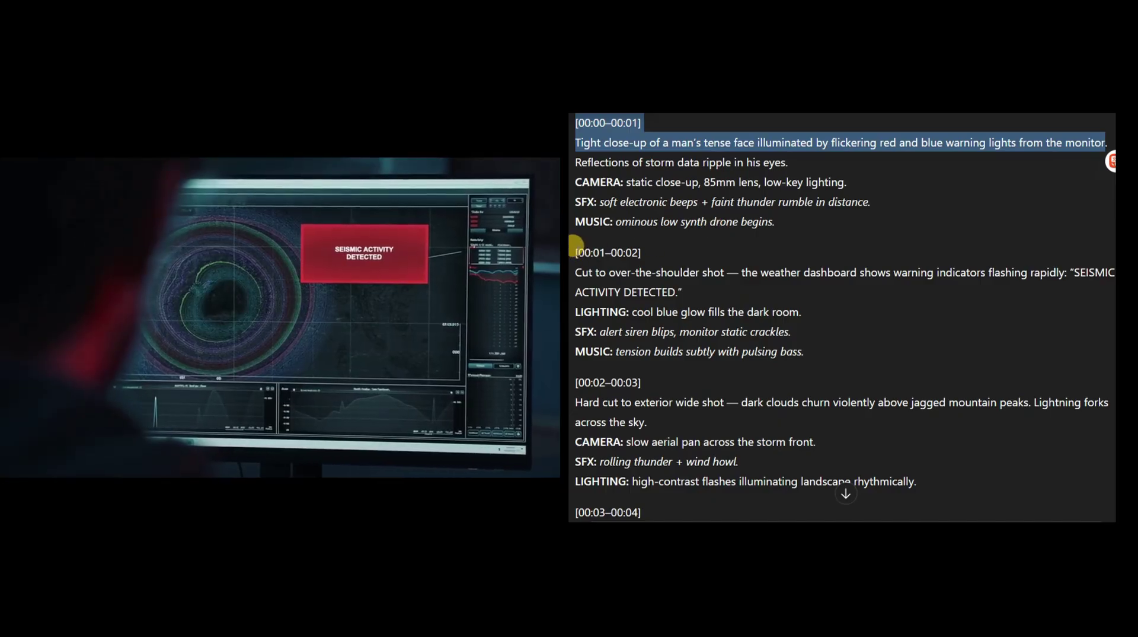
- Highlight the SEISMIC ACTIVITY DETECTED and storm-over-peaks shot descriptions as they play
{"action": "left_click_drag", "start_coordinate": [574, 243], "coordinate": [705, 262]}
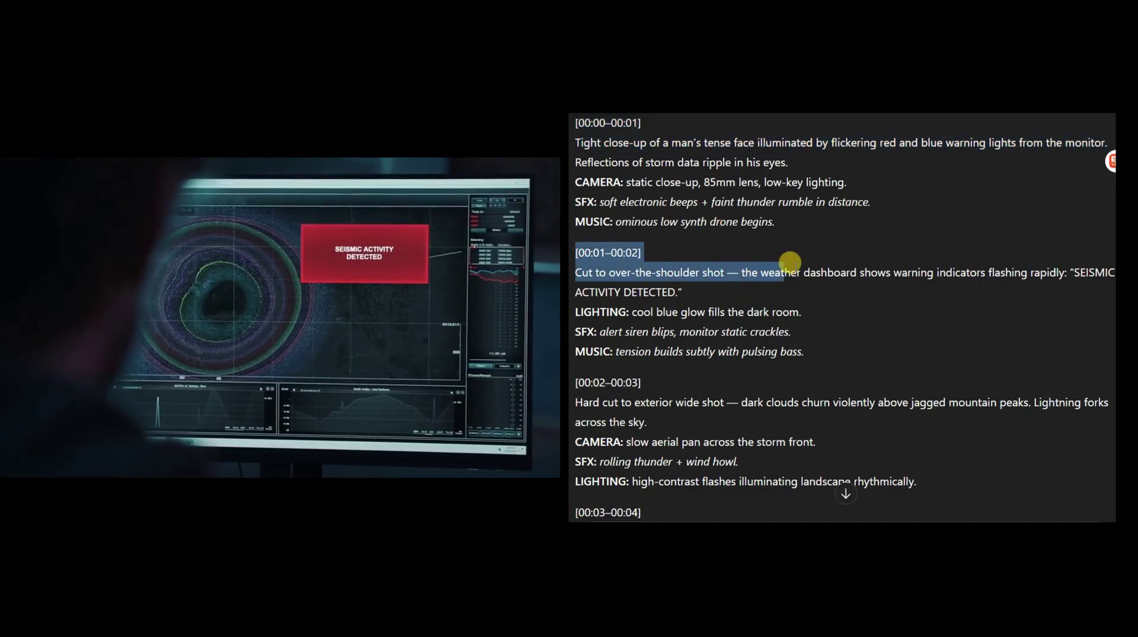
{"action": "left_click_drag", "start_coordinate": [791, 262], "coordinate": [892, 266]}
{"action": "left_click_drag", "start_coordinate": [1008, 285], "coordinate": [1055, 283]}
{"action": "left_click_drag", "start_coordinate": [574, 375], "coordinate": [713, 421]}
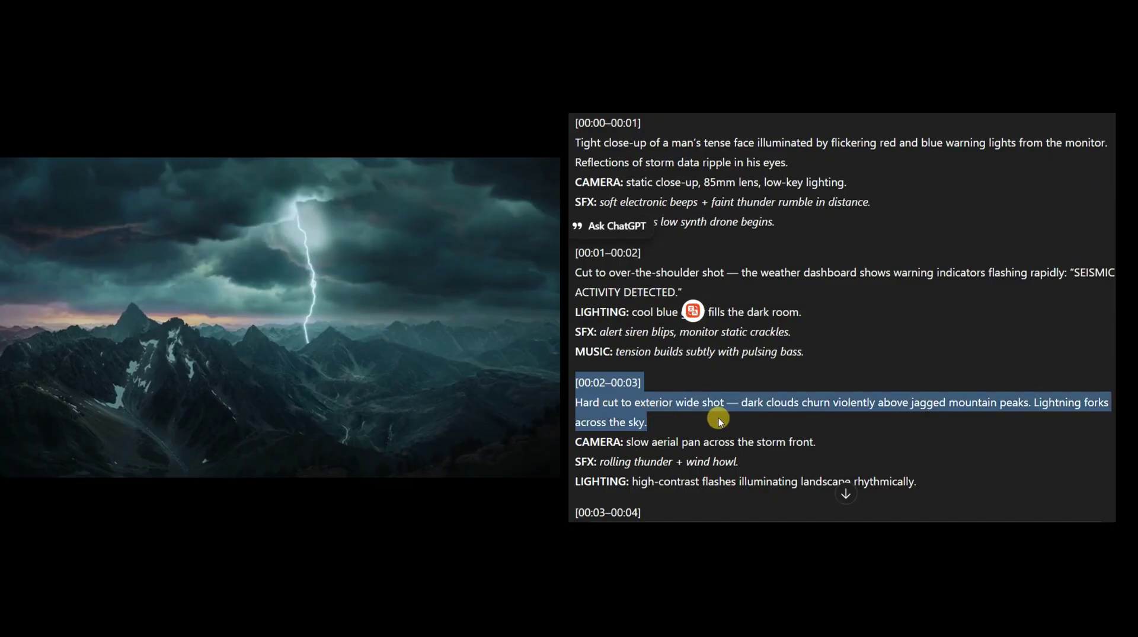
{"action": "scroll", "coordinate": [838, 370], "scroll_direction": "down", "scroll_amount": 4}
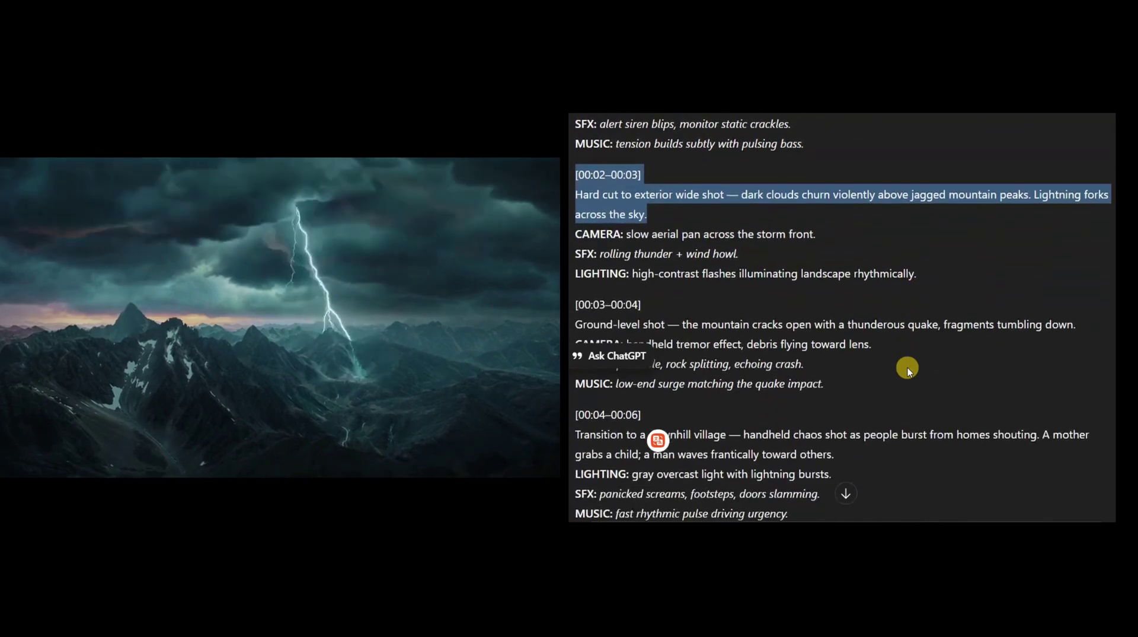
{"action": "left_click_drag", "start_coordinate": [574, 296], "coordinate": [998, 330]}
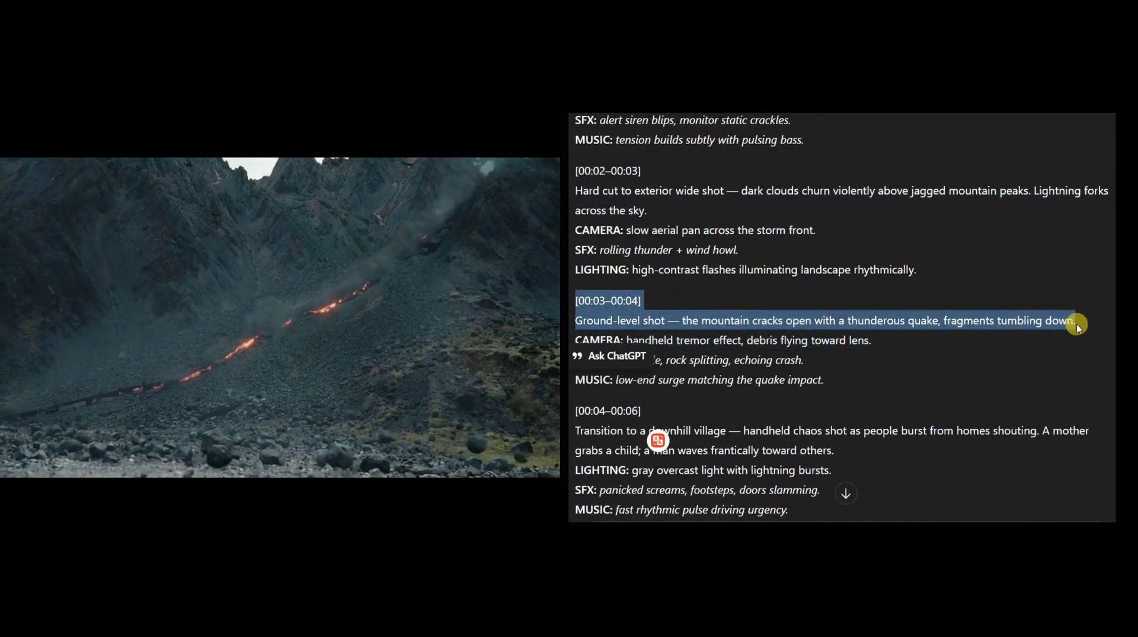
- Highlight the downhill village, narrow street and final crane shot descriptions, then clear the highlight
{"action": "scroll", "coordinate": [1076, 323], "scroll_direction": "down", "scroll_amount": 4}
{"action": "left_click_drag", "start_coordinate": [574, 196], "coordinate": [741, 212]}
{"action": "left_click_drag", "start_coordinate": [869, 220], "coordinate": [932, 236]}
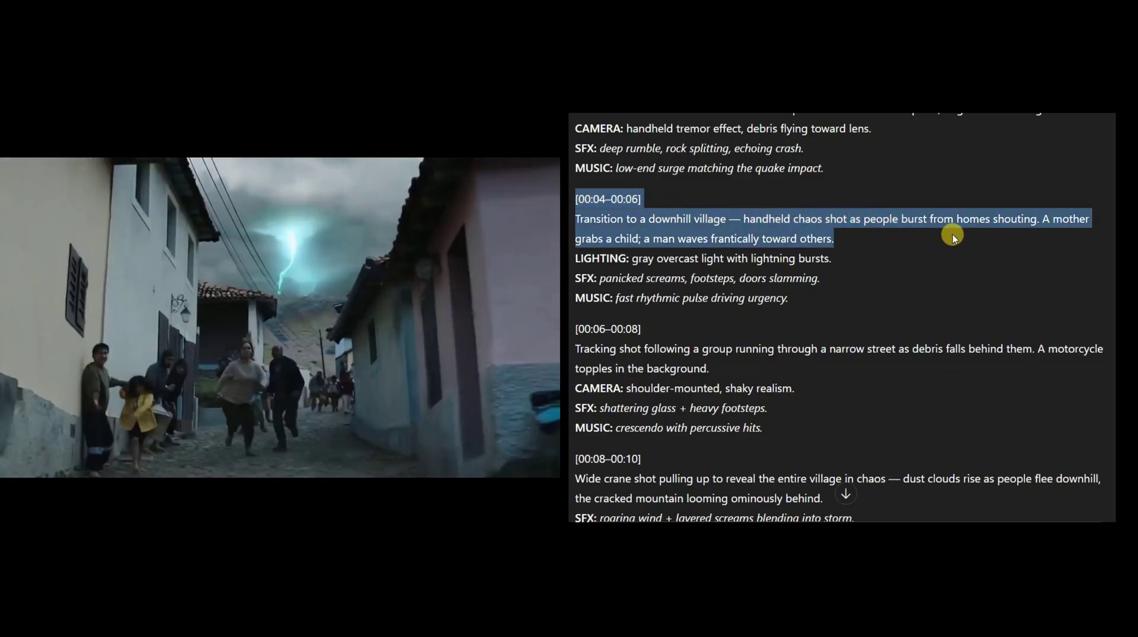
{"action": "left_click_drag", "start_coordinate": [576, 327], "coordinate": [831, 362]}
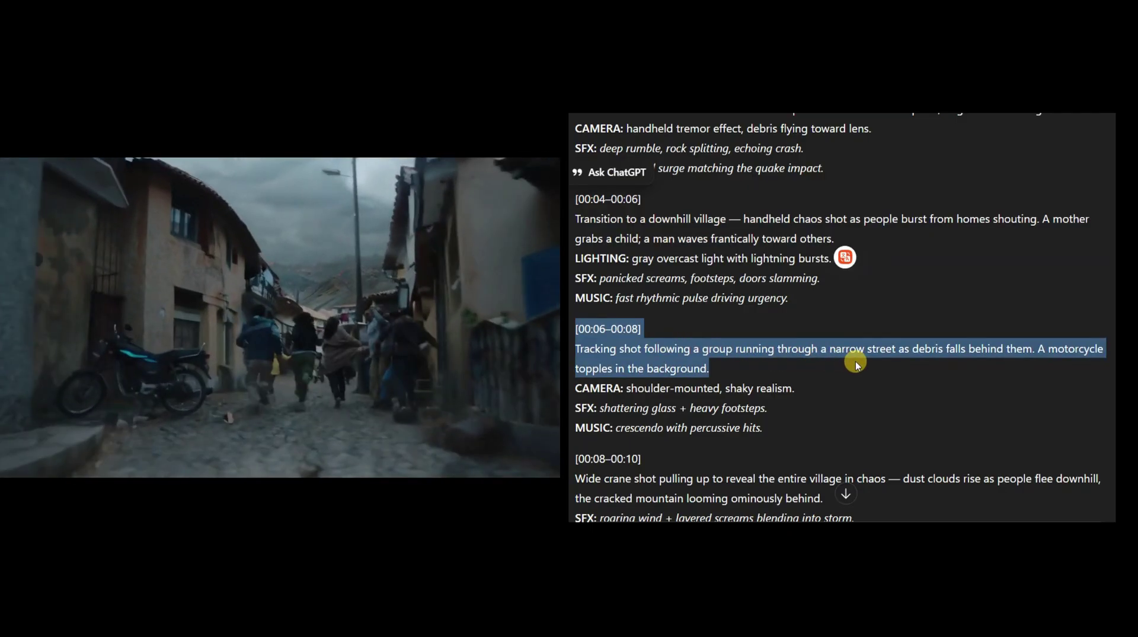
{"action": "scroll", "coordinate": [855, 361], "scroll_direction": "down", "scroll_amount": 3}
{"action": "left_click_drag", "start_coordinate": [575, 317], "coordinate": [833, 352]}
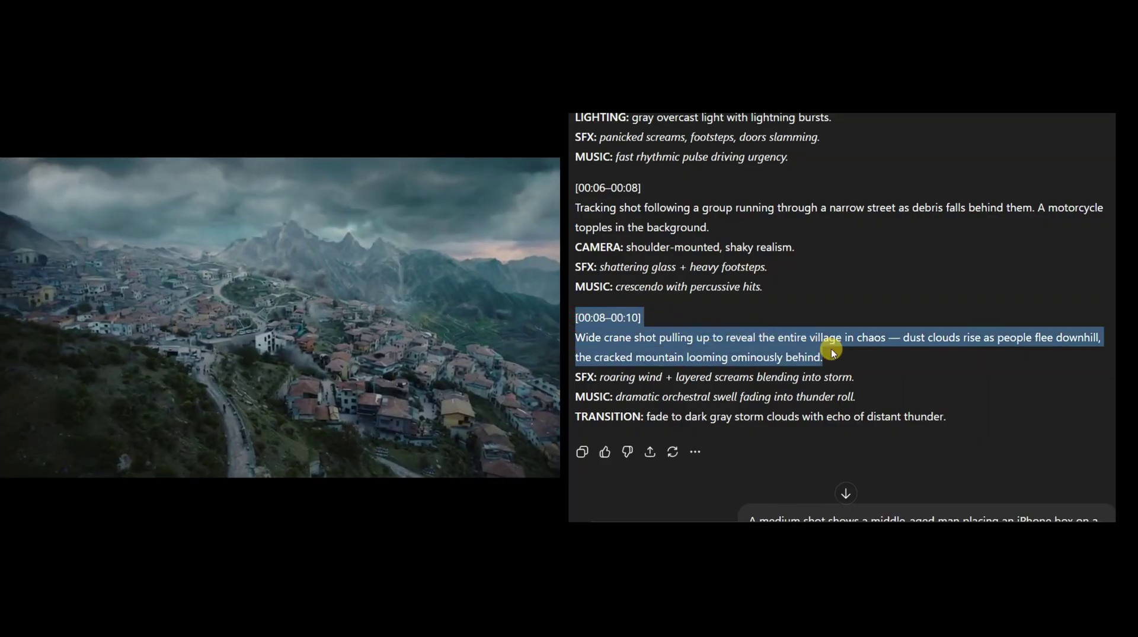
{"action": "left_click_drag", "start_coordinate": [833, 352], "coordinate": [833, 352]}
{"action": "left_click", "coordinate": [985, 409]}
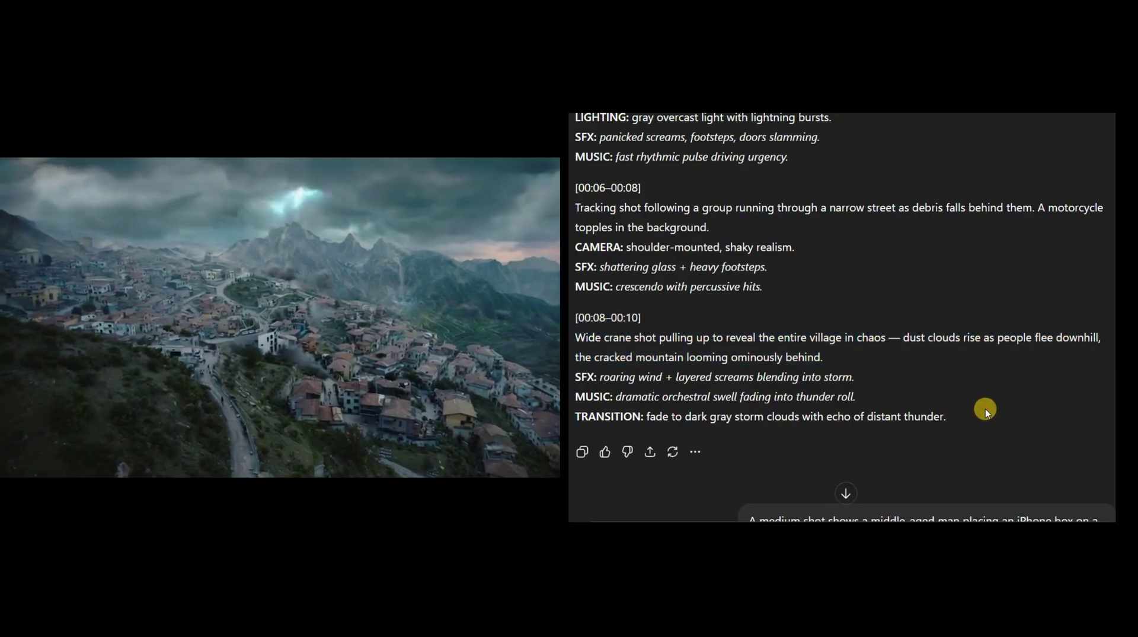